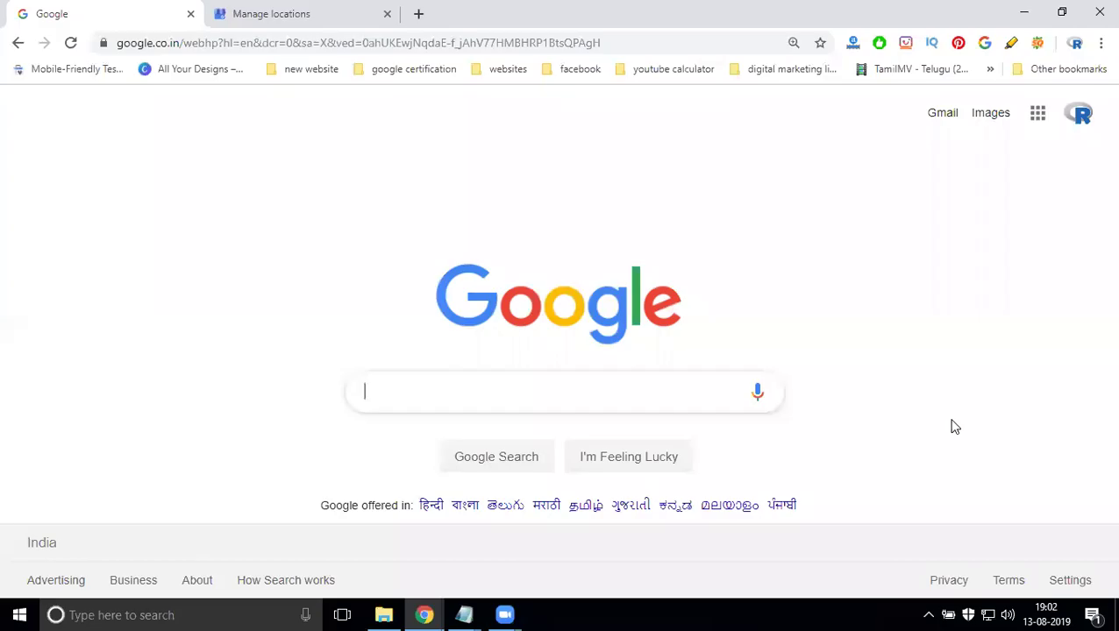
- Search Google for 'rakesh tech solutions' via the suggestion and scroll through the results
left_click(571, 396)
type("ra")
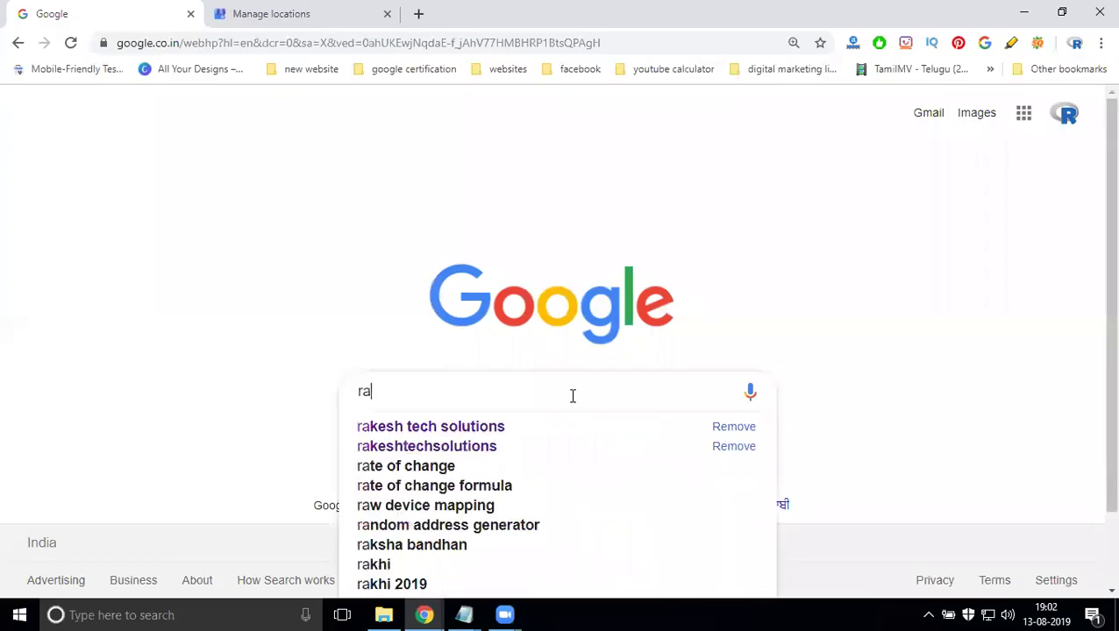
key("Down")
key("Return")
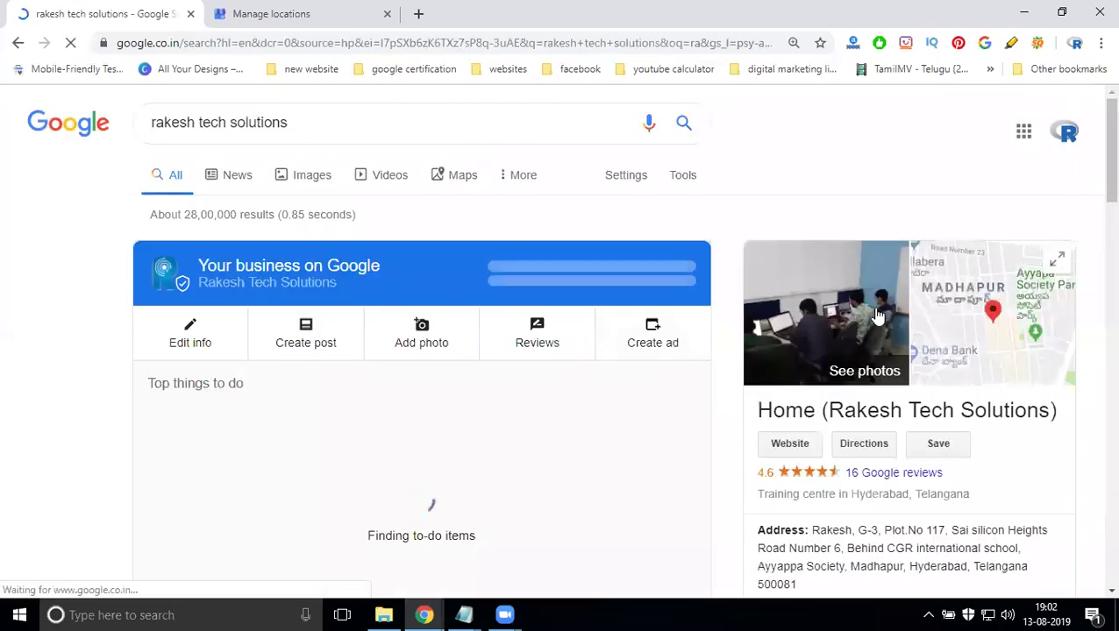
scroll(874, 317, "down", 3)
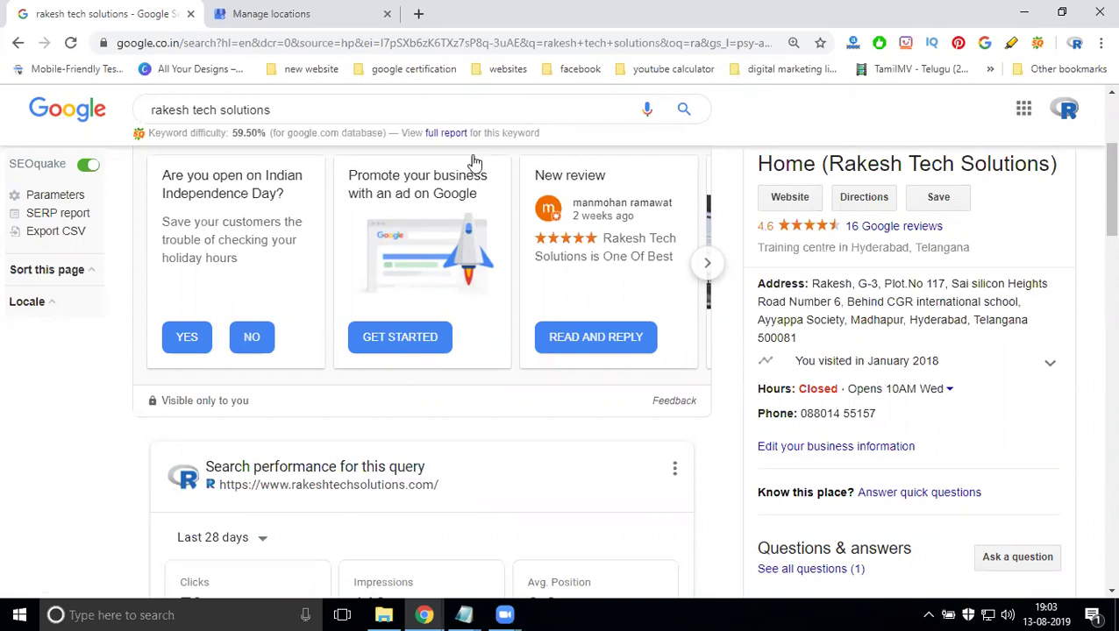
- Open the Rakesh Tech Solutions listing from Manage locations and go to its Posts page
left_click(281, 14)
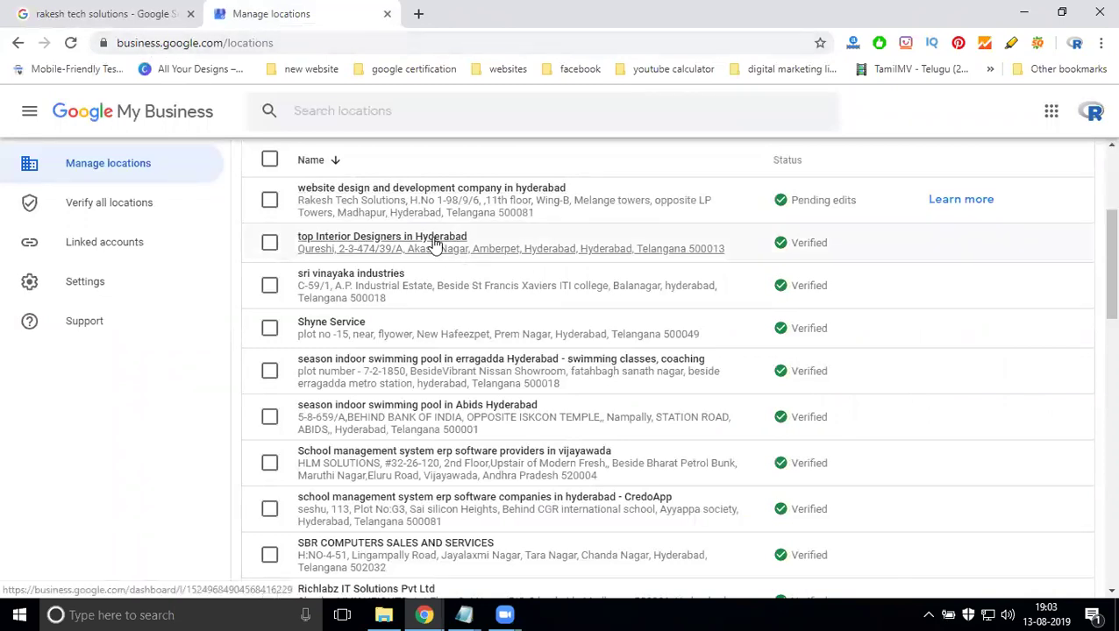
scroll(434, 244, "down", 3)
scroll(434, 245, "down", 2)
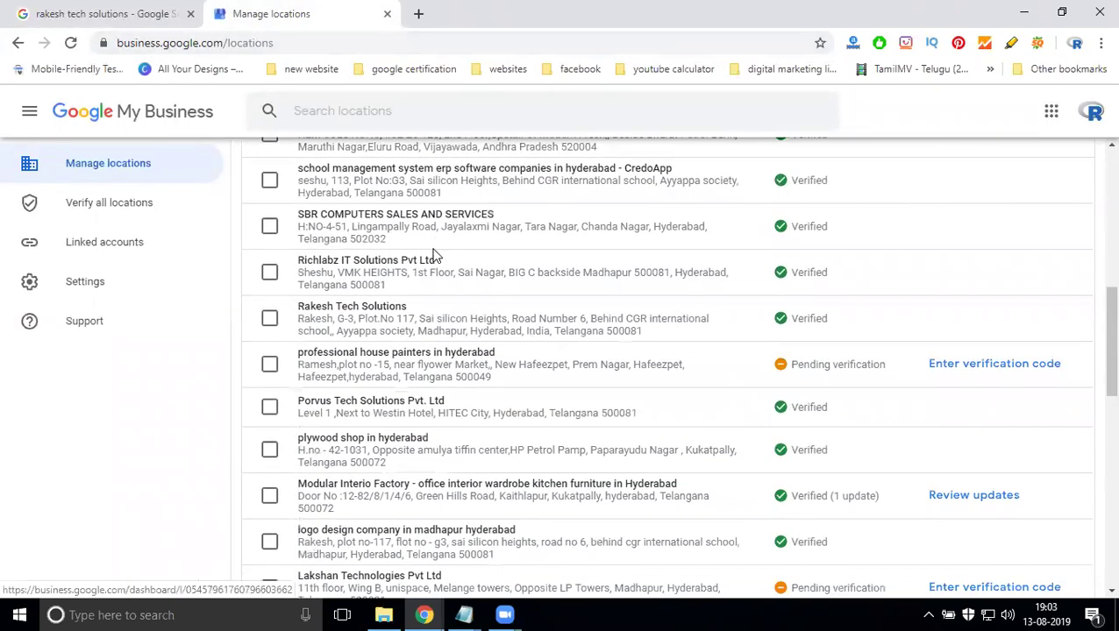
left_click(381, 308)
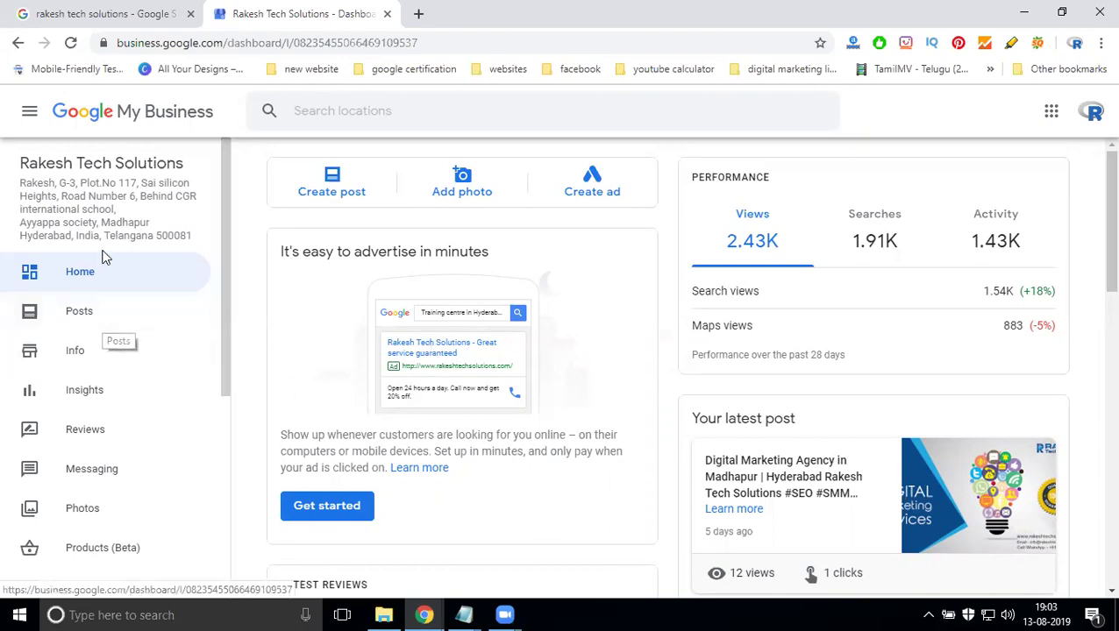
scroll(560, 317, "down", 2)
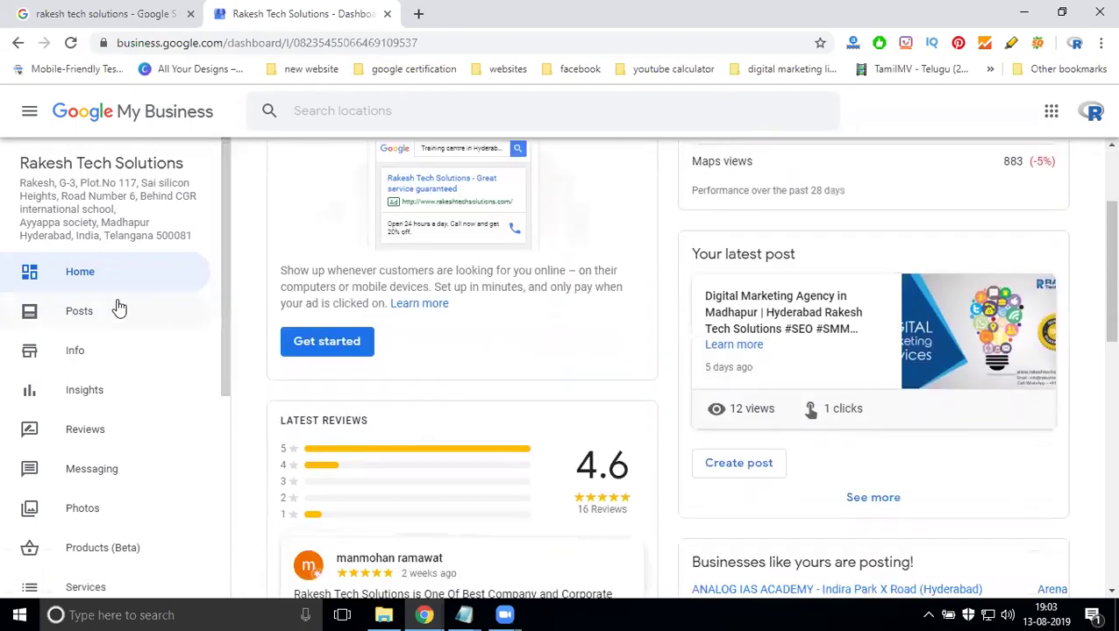
left_click(107, 314)
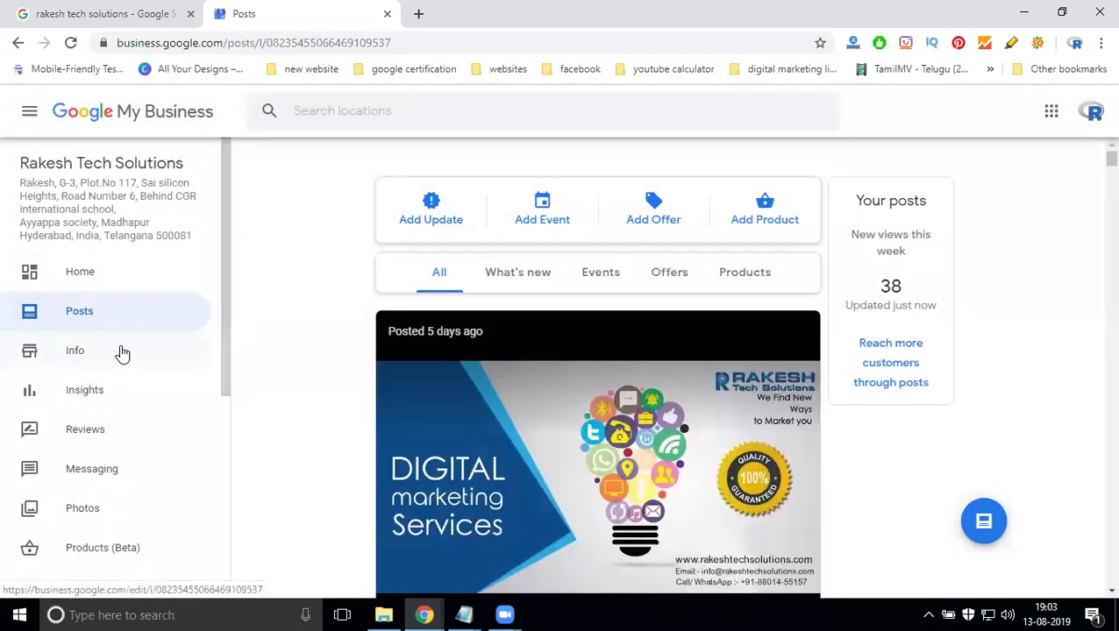
- Switch to the listing's Info page and scroll down to the address
scroll(441, 346, "down", 6)
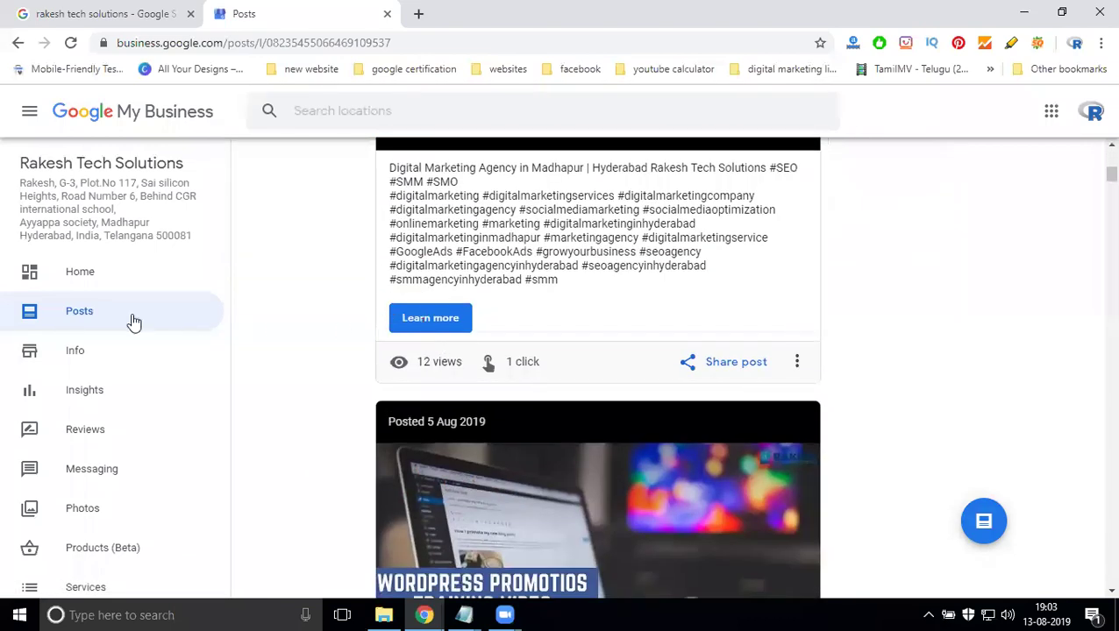
left_click(91, 351)
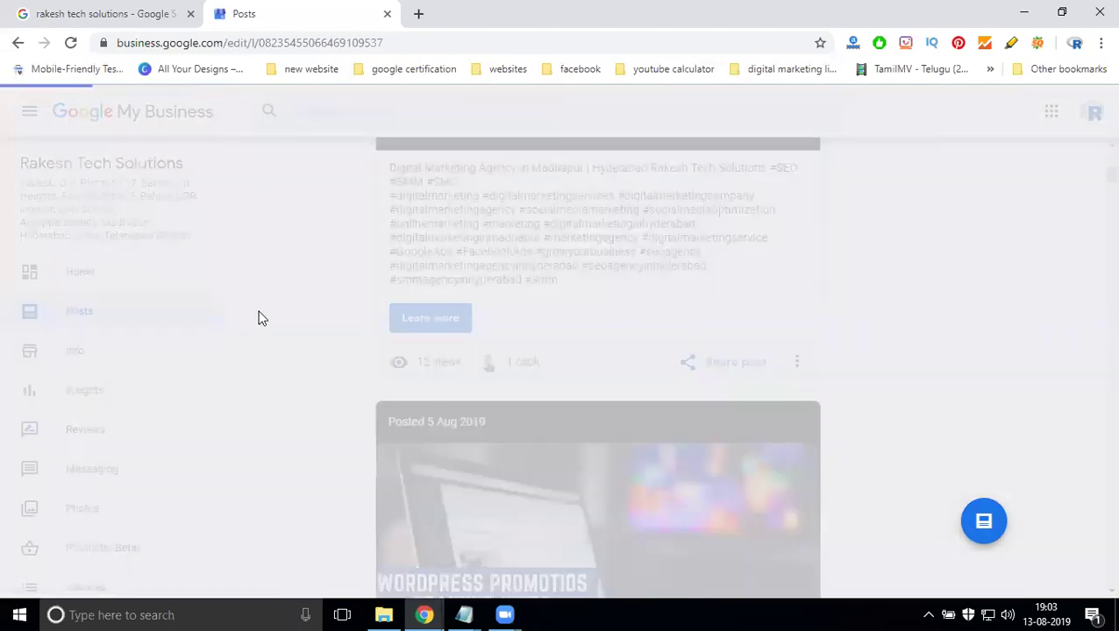
scroll(263, 321, "down", 2)
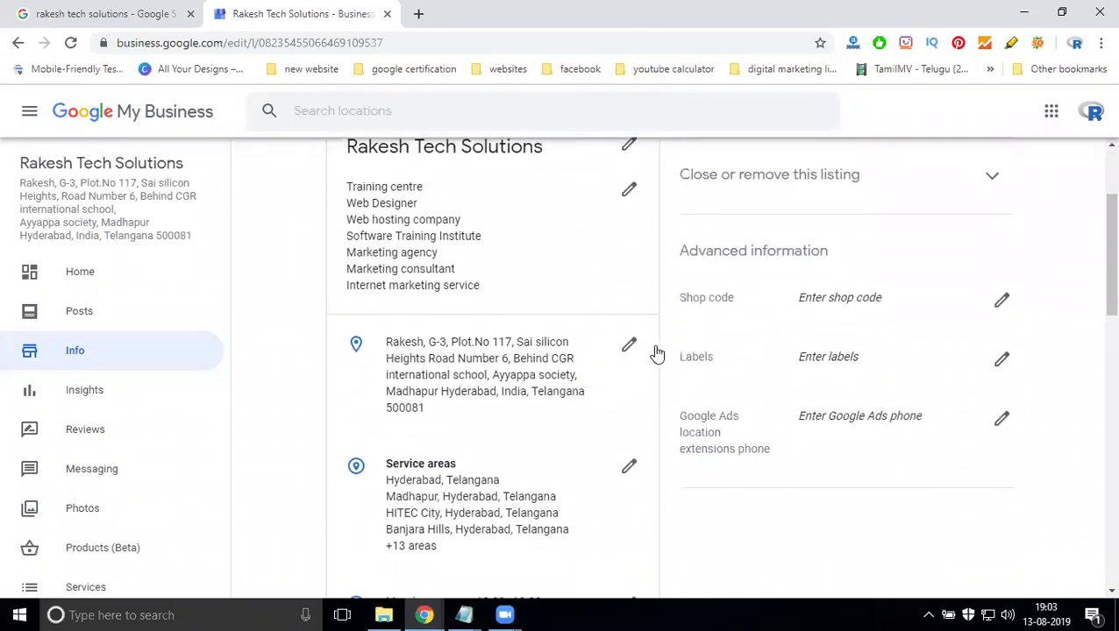
- Replace the old street address text with the new lines and capitalise 'plot' to 'Plot'
left_click(630, 349)
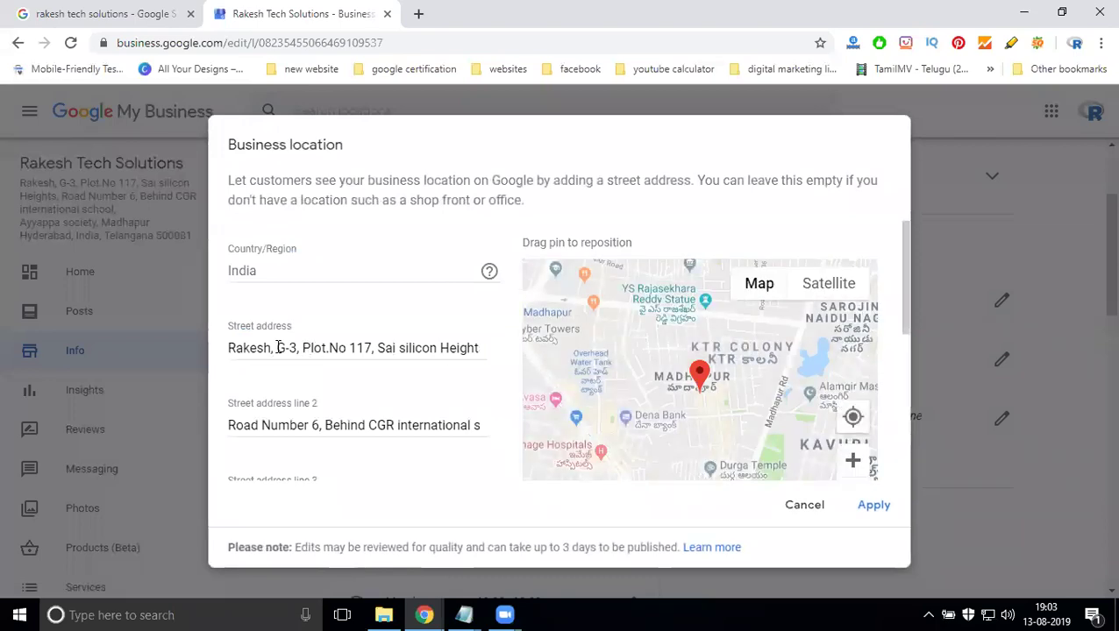
left_click_drag(276, 349, 517, 356)
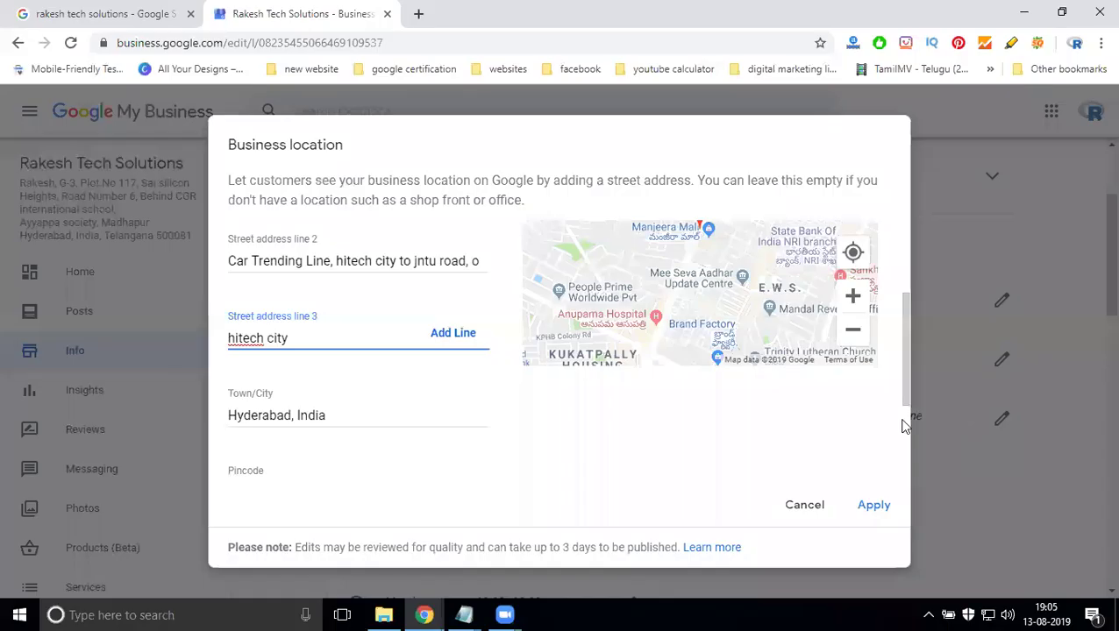
scroll(258, 342, "up", 2)
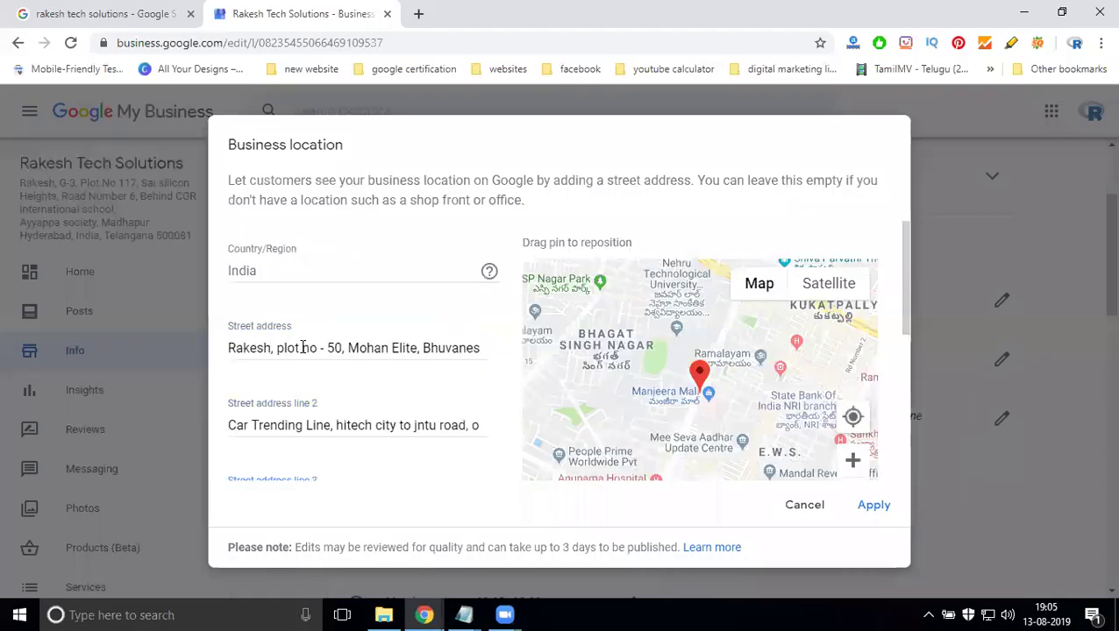
left_click(281, 348)
key("BackSpace")
type("P")
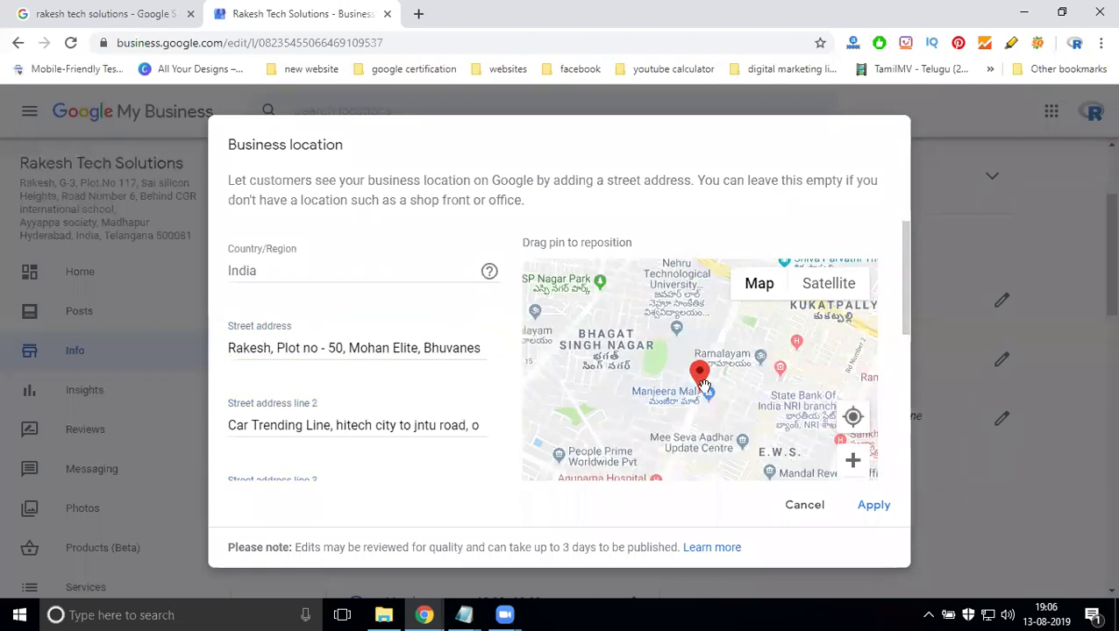
- Move the pin near State Bank of India and revise street address lines 2 and 3
left_click_drag(701, 383, 592, 373)
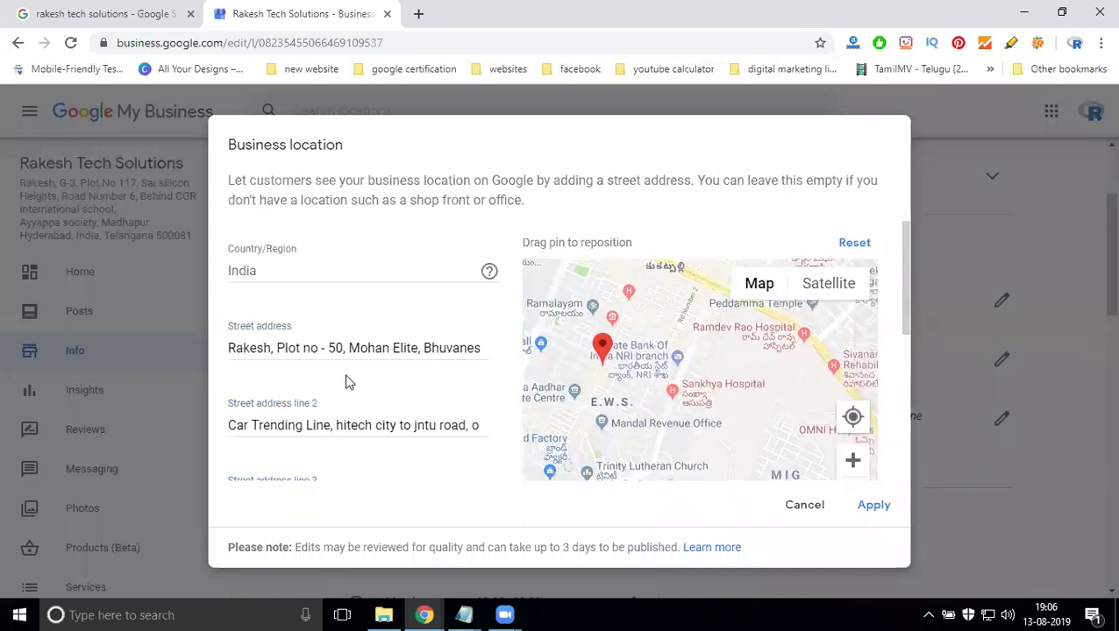
left_click(368, 348)
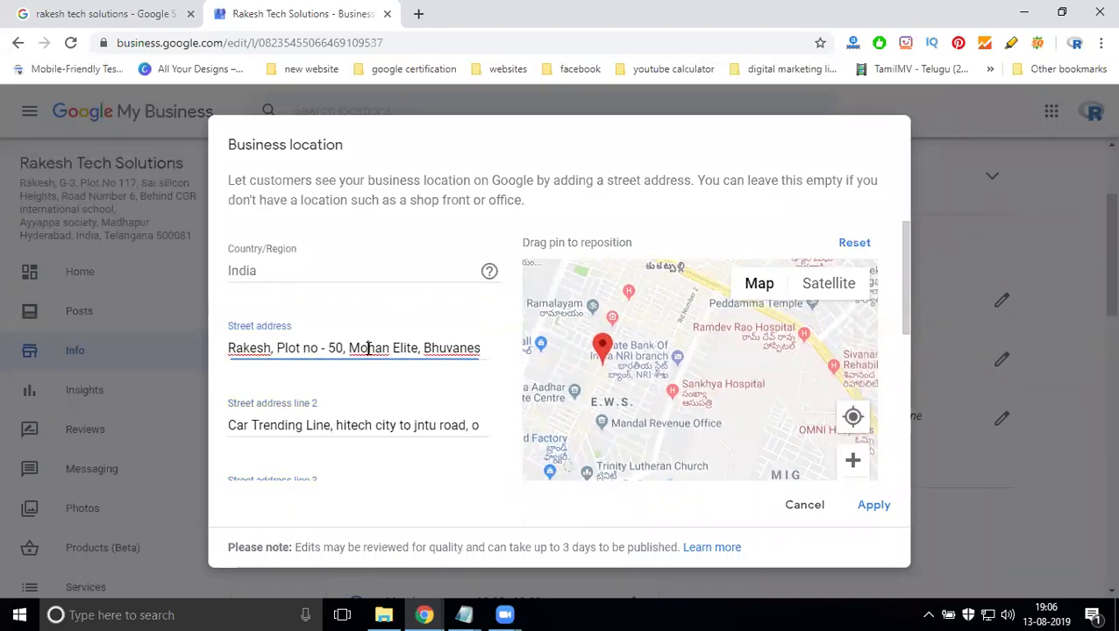
left_click(340, 425)
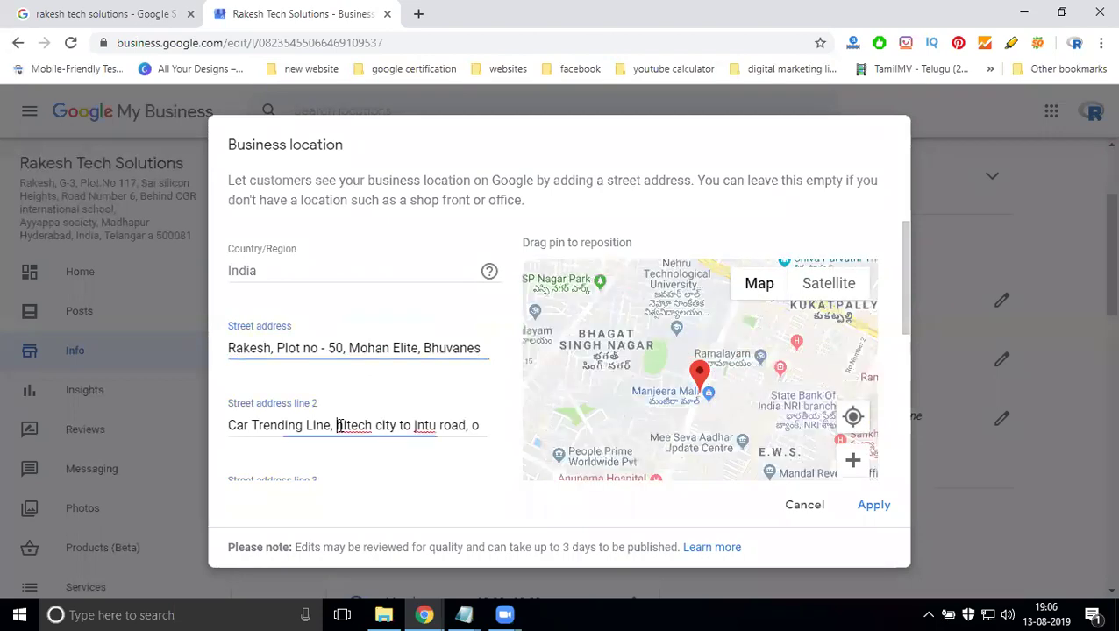
scroll(327, 452, "down", 2)
left_click(319, 343)
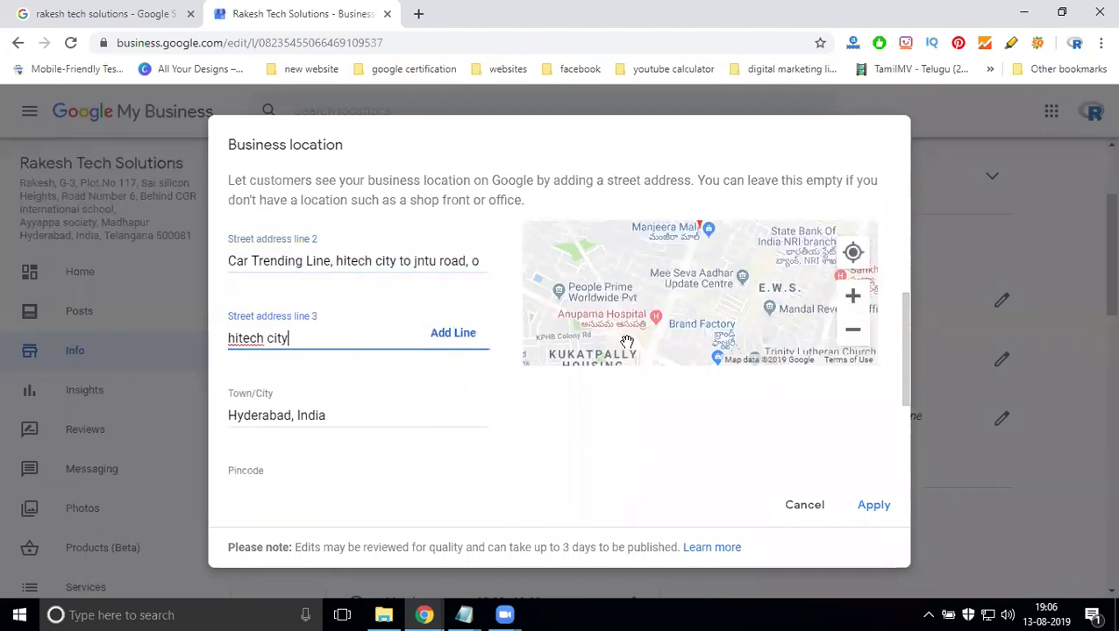
scroll(633, 331, "up", 1)
- Reposition the map pin onto the new premises near Bharat Petroleum
scroll(633, 330, "down", 1)
left_click_drag(716, 283, 620, 287)
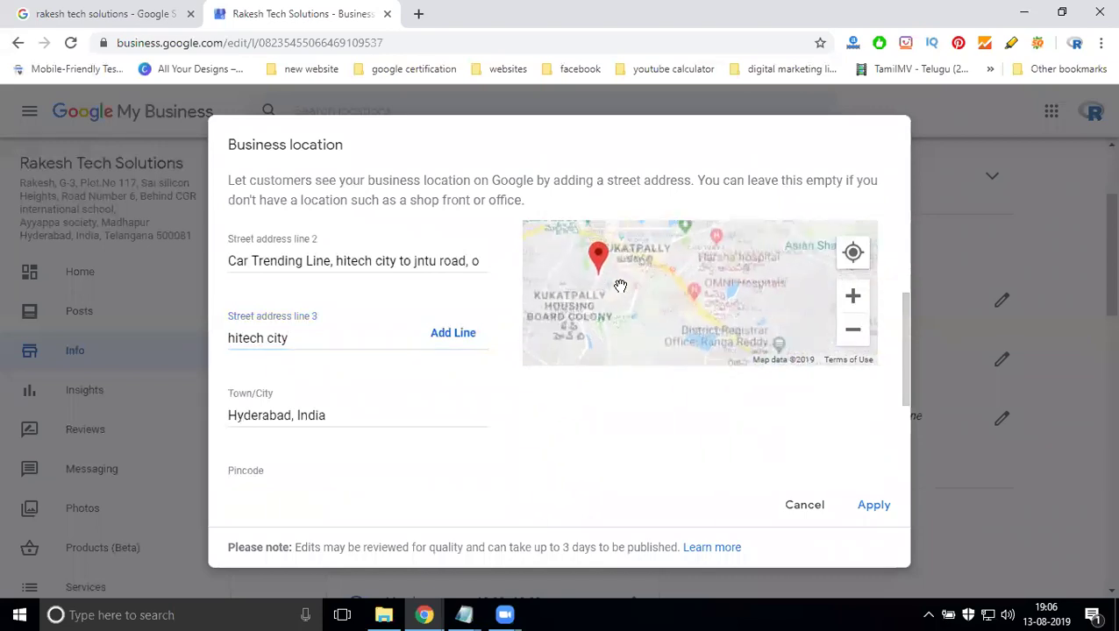
scroll(620, 288, "down", 1)
scroll(654, 284, "down", 1)
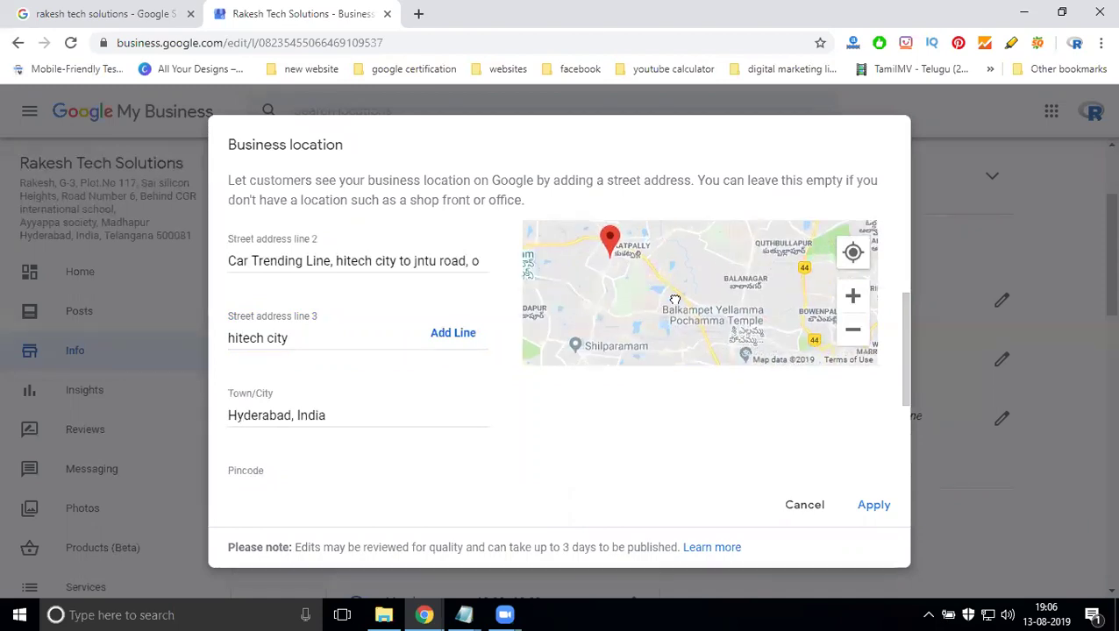
mouse_move(607, 249)
left_mouse_down()
mouse_move(615, 263)
mouse_move(589, 292)
left_mouse_up()
scroll(589, 292, "up", 3)
left_click_drag(721, 289, 699, 326)
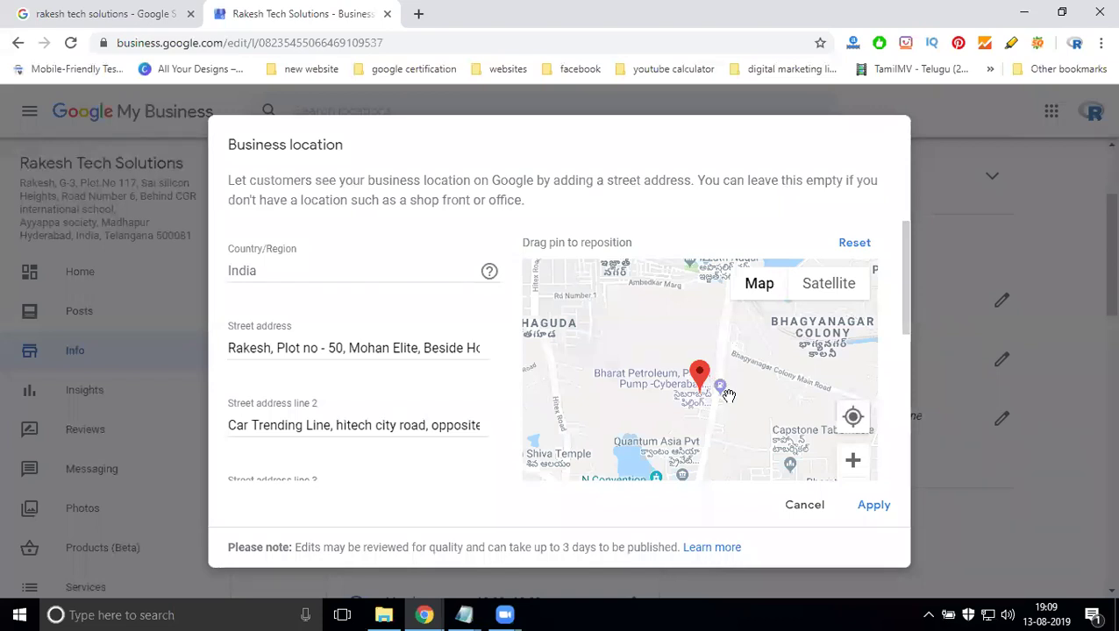
- Apply the new address, confirm it shows as Pending on the Info page, and reload
left_click(875, 506)
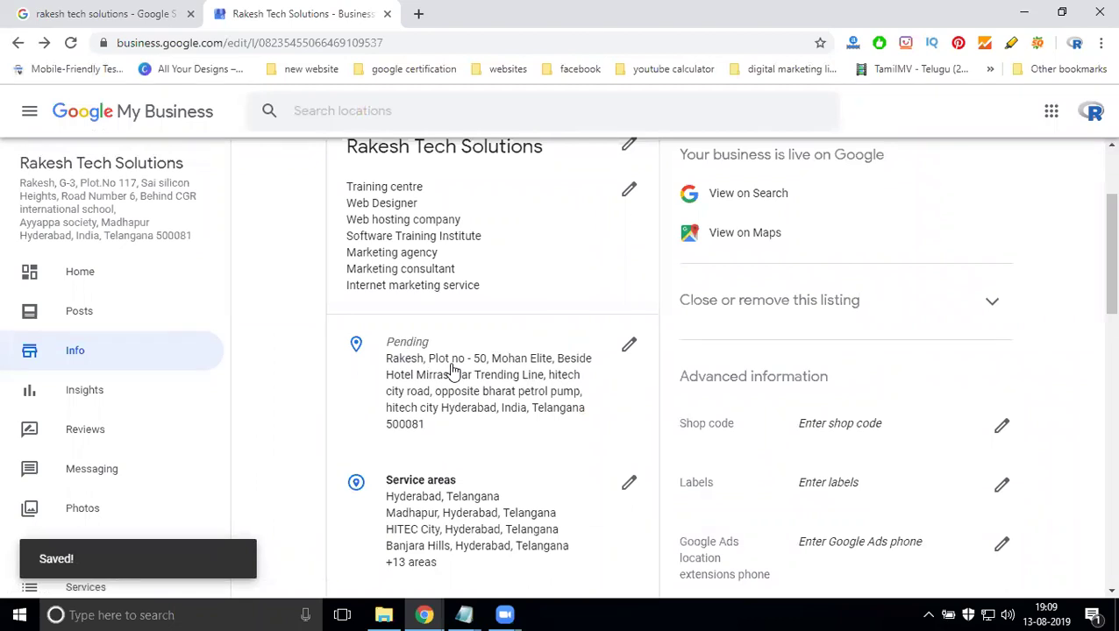
scroll(452, 372, "up", 2)
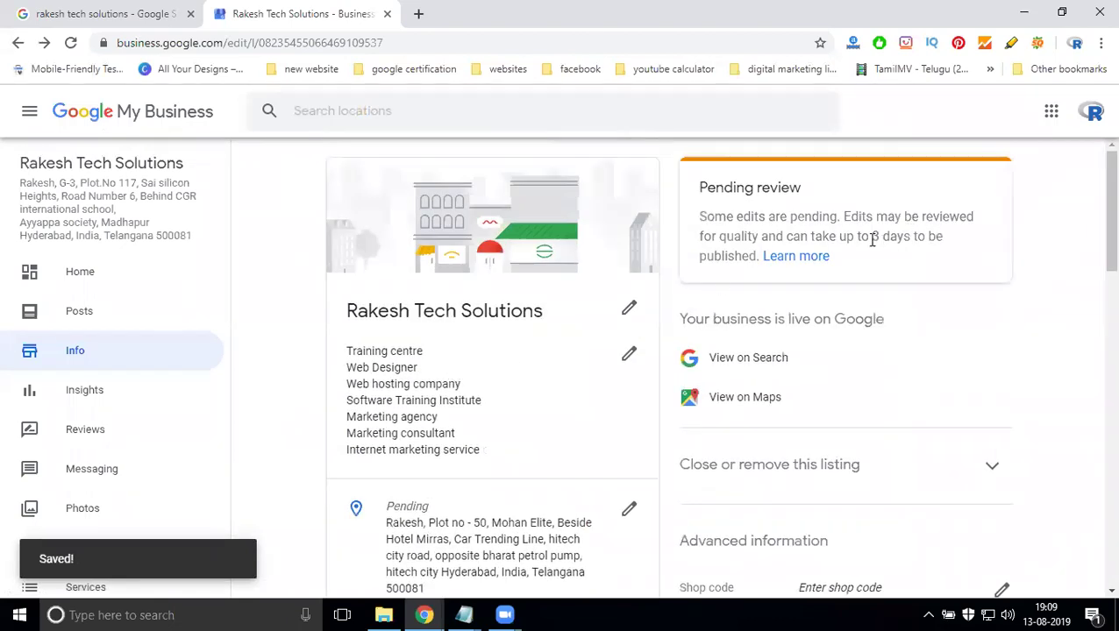
scroll(470, 313, "down", 2)
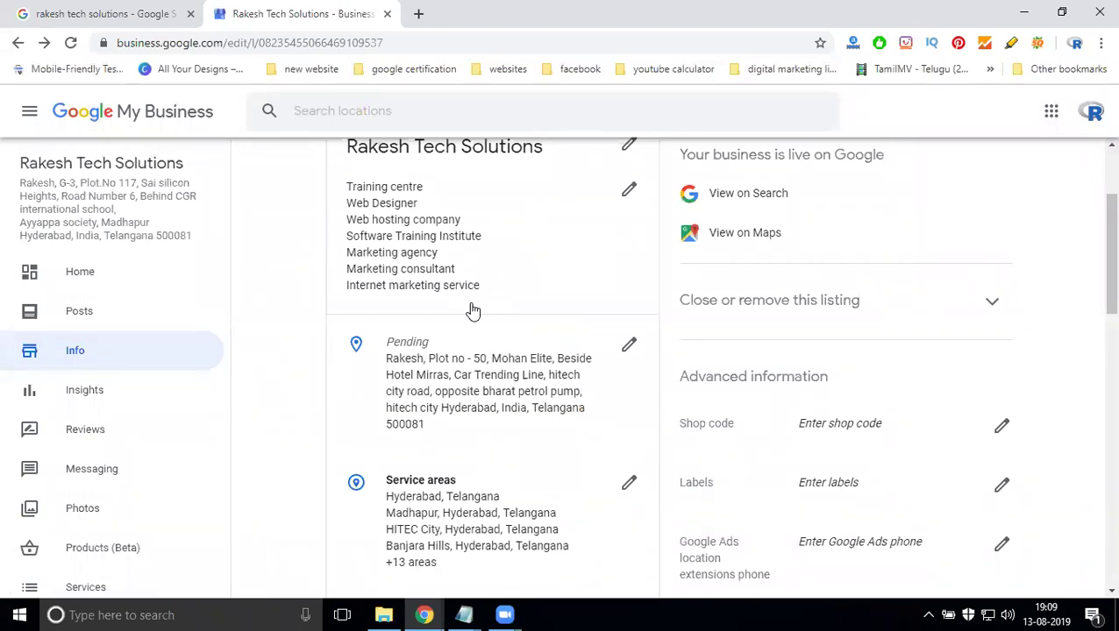
scroll(472, 311, "down", 2)
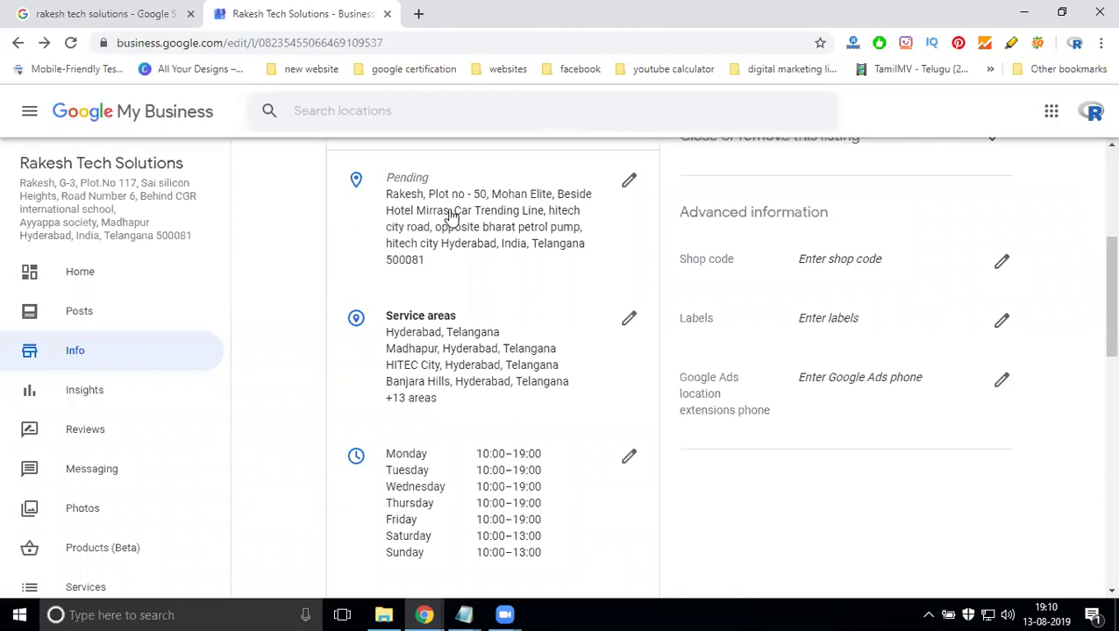
left_click(70, 44)
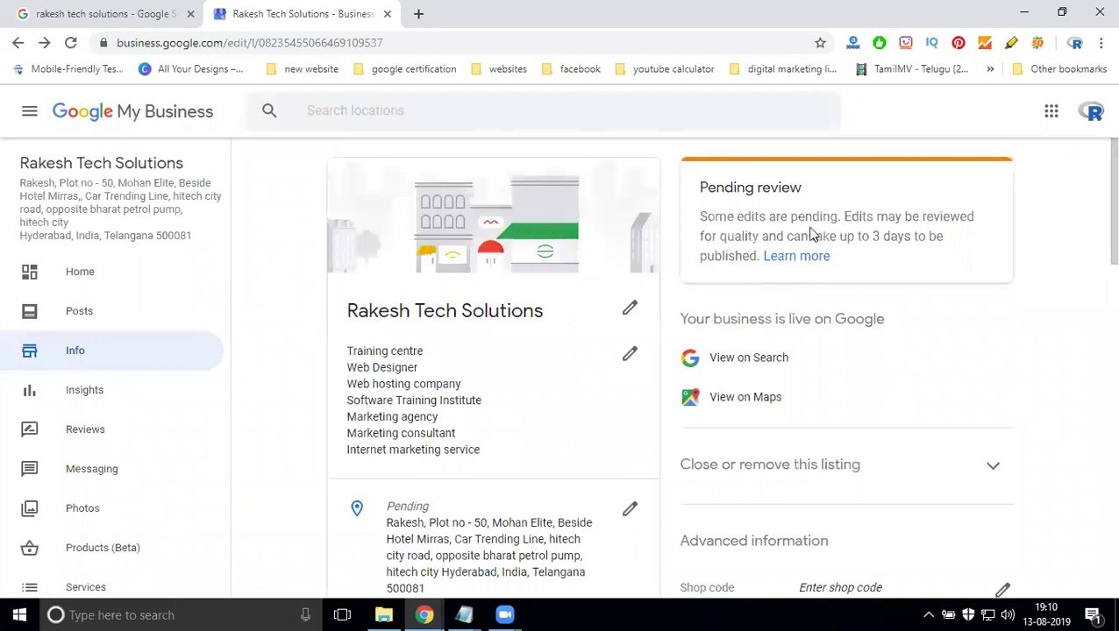
left_click(44, 13)
left_click(683, 109)
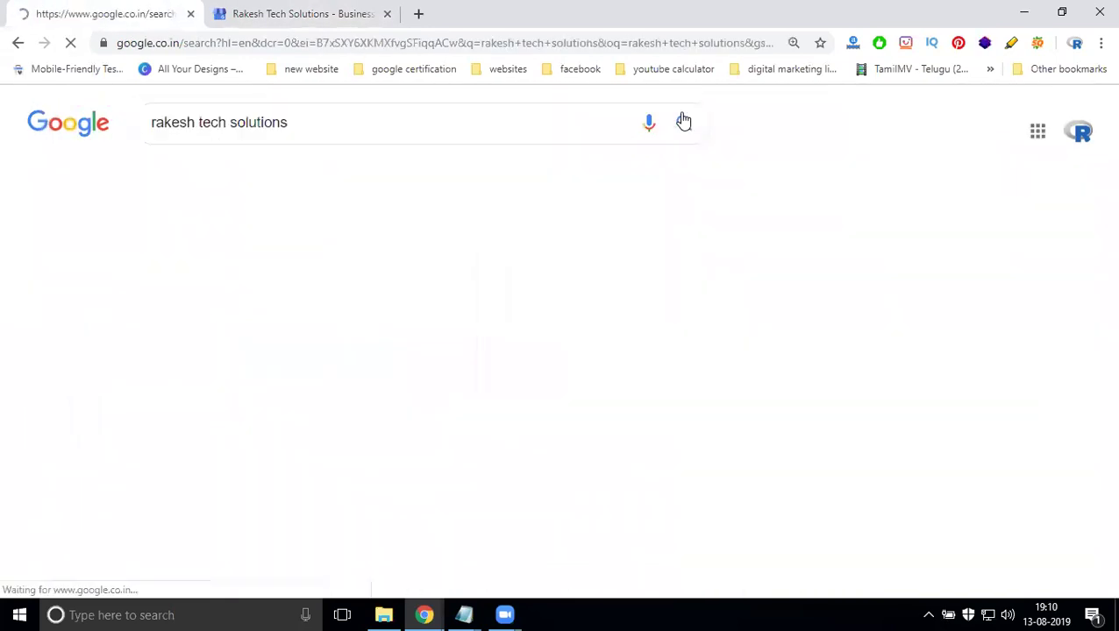
scroll(878, 242, "down", 2)
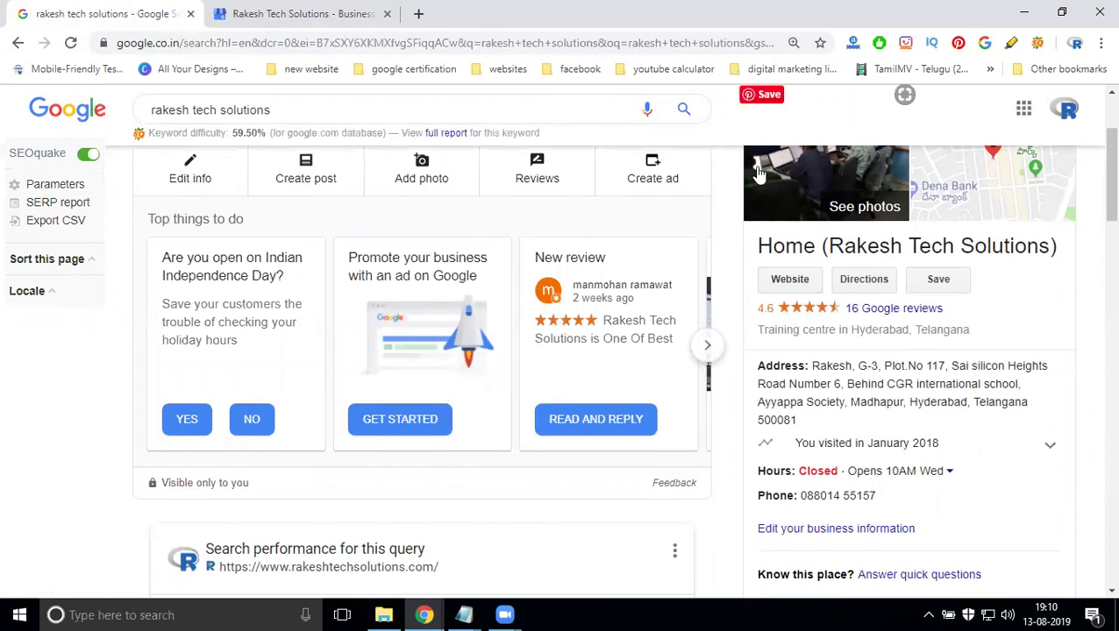
left_click(686, 112)
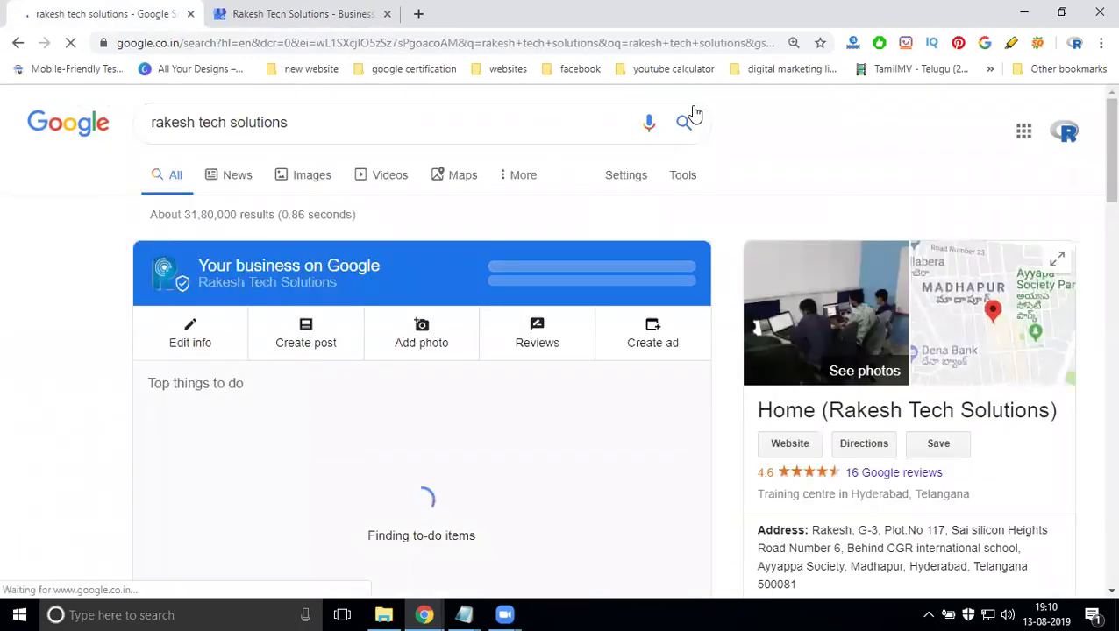
scroll(842, 298, "down", 2)
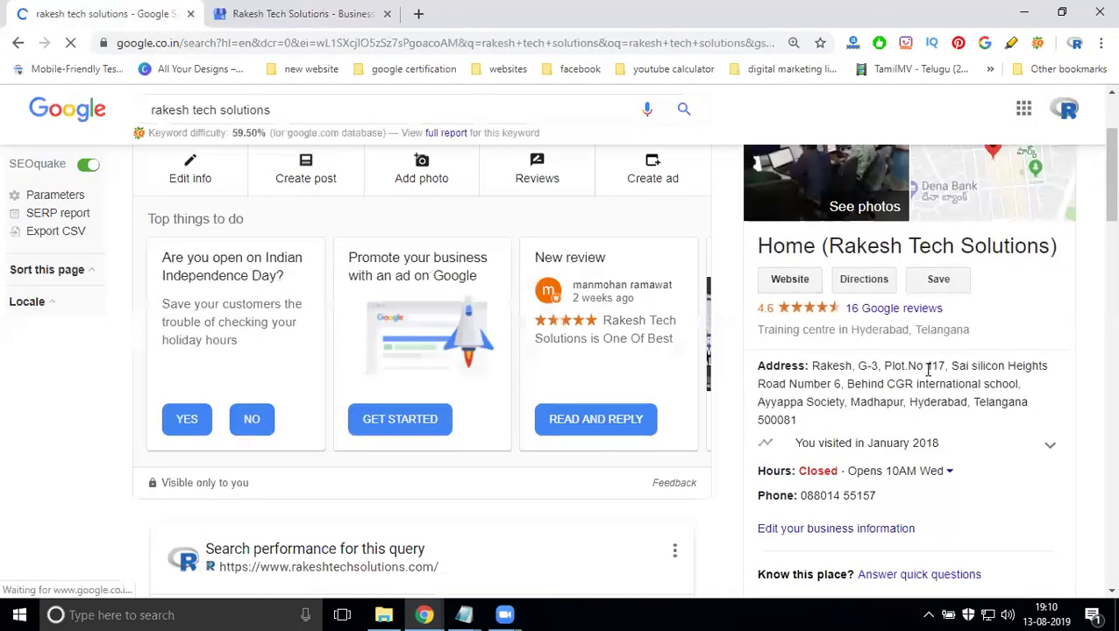
left_click(334, 7)
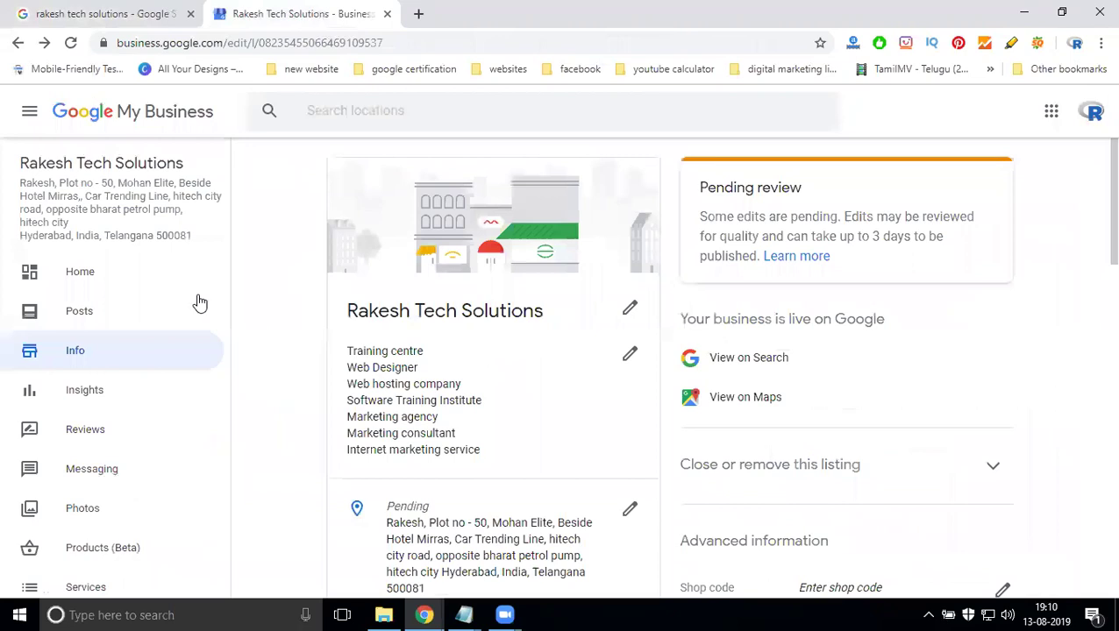
scroll(521, 360, "down", 1)
scroll(520, 360, "down", 2)
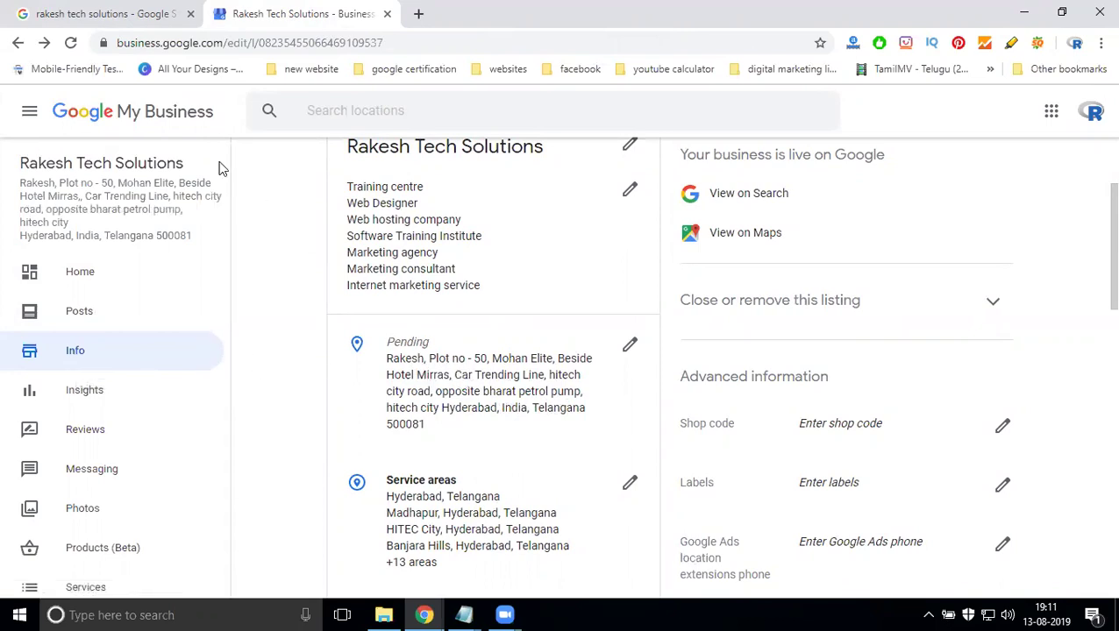
left_click(70, 44)
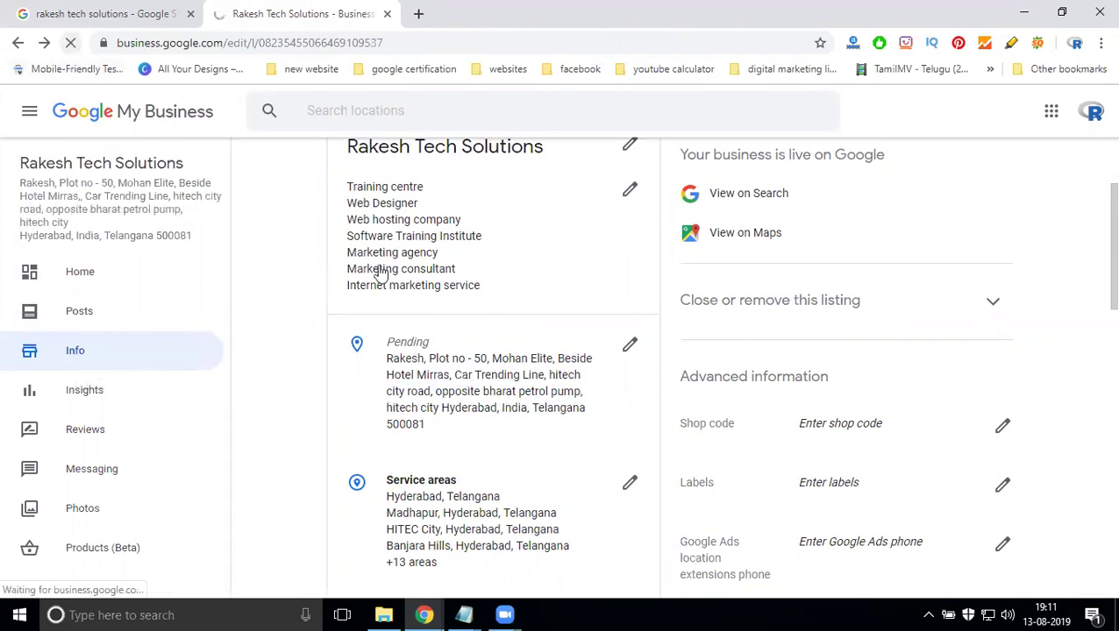